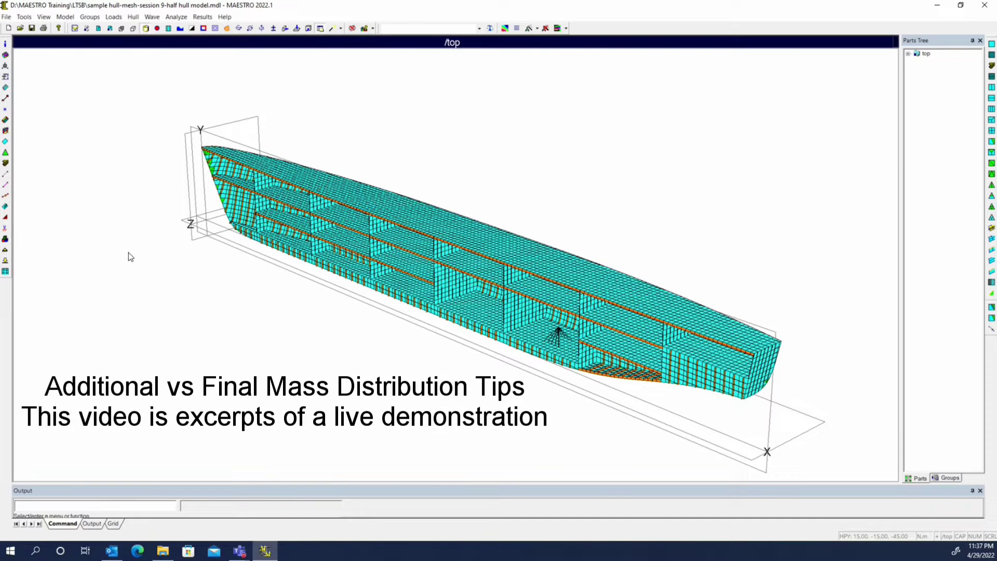
# Open the Loads dialog on load case 002, Stillwater-final mass dist, and enlarge the window
pyautogui.click(5, 262)
pyautogui.click(313, 173)
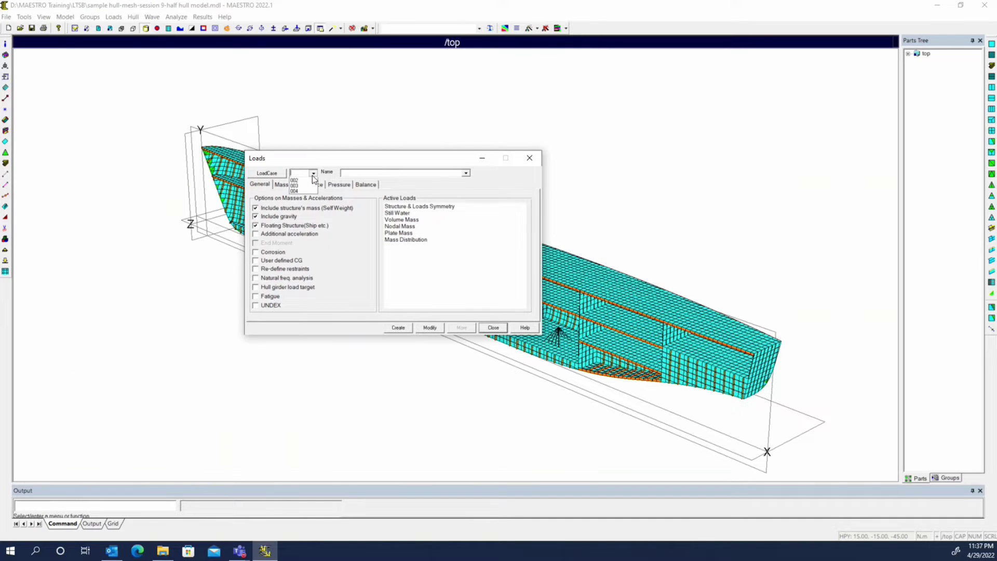
pyautogui.click(314, 180)
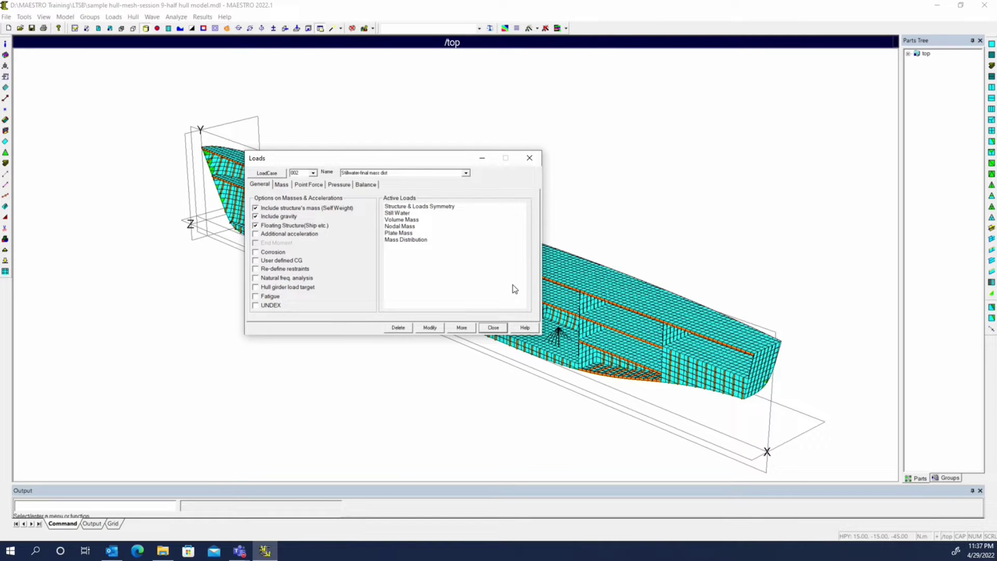
pyautogui.moveTo(364, 158); pyautogui.dragTo(286, 129)
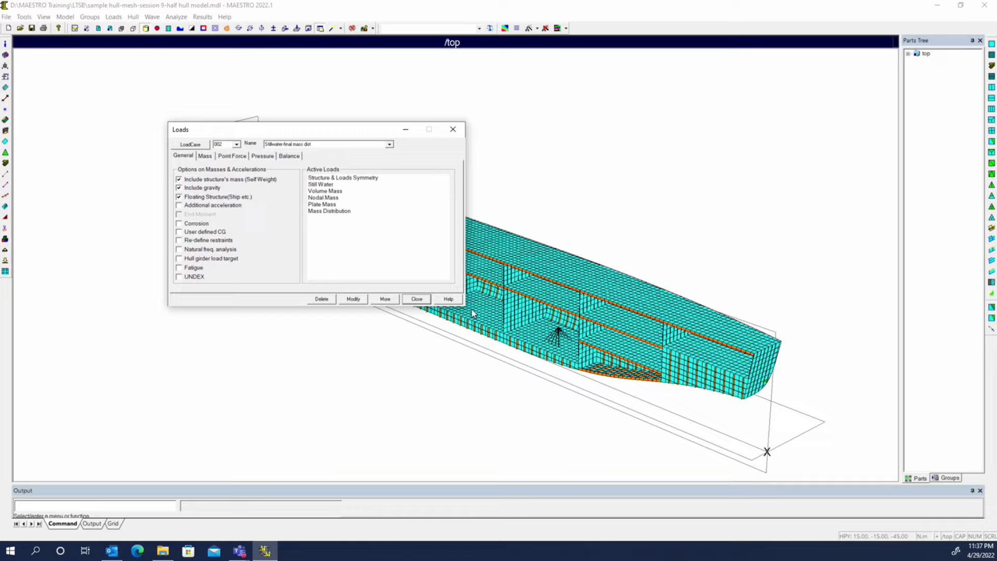
pyautogui.moveTo(464, 306); pyautogui.dragTo(539, 334)
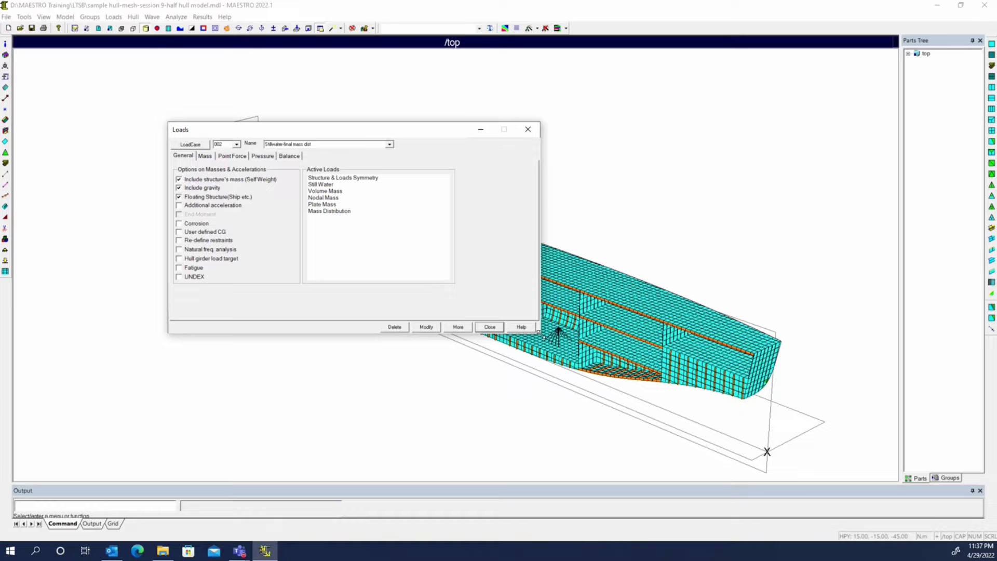
# Show load case 002's Mass Distribution table of station X positions and masses
pyautogui.click(205, 156)
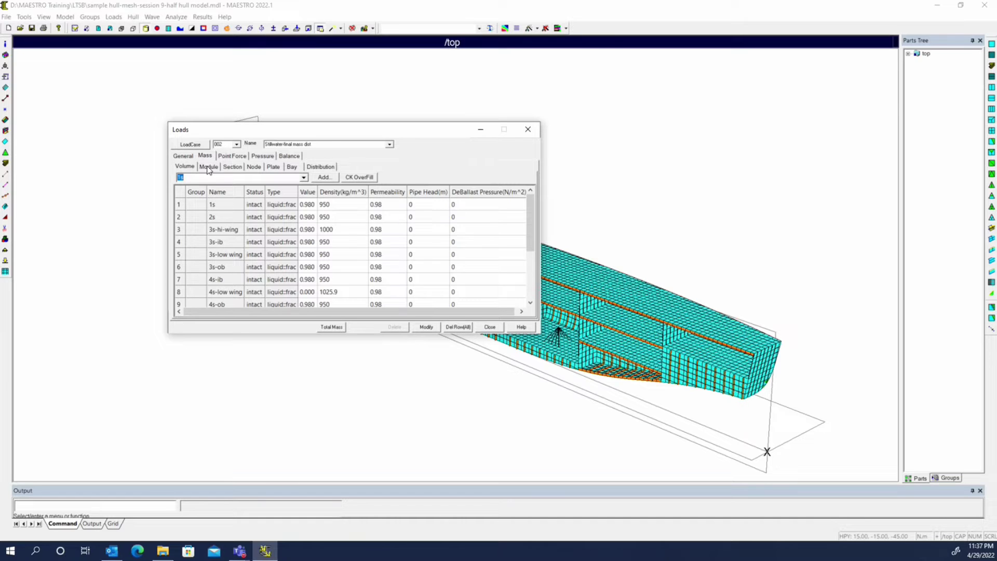
pyautogui.click(322, 167)
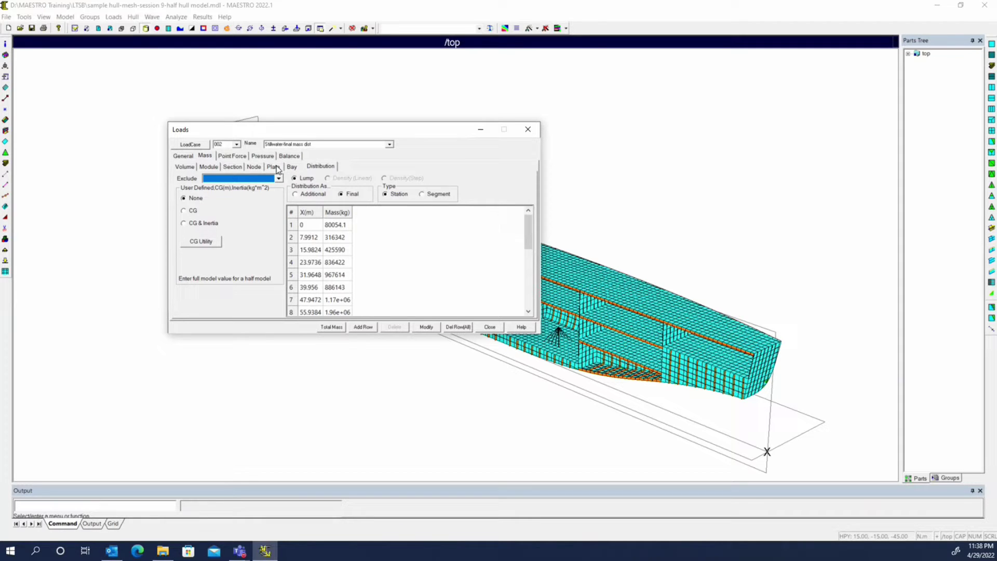
# Switch the Loads dialog to load case 001, Stillwater-additional mass dist, and move it aside
pyautogui.click(321, 143)
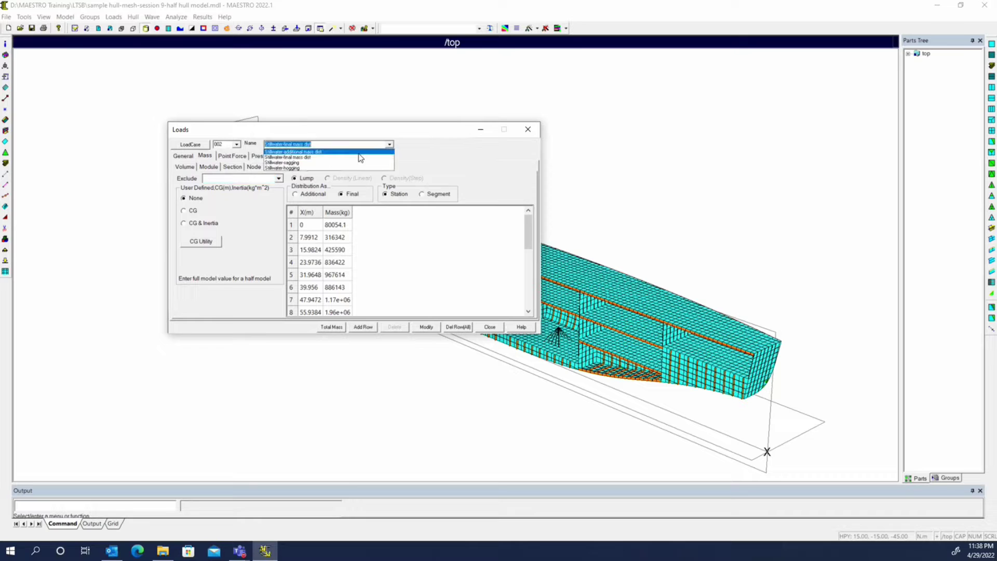
pyautogui.click(351, 151)
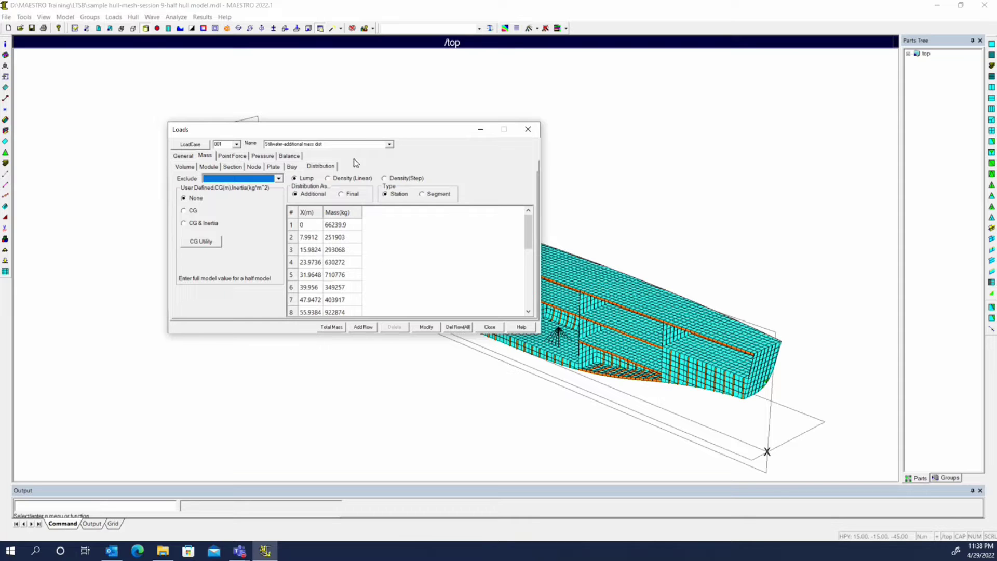
pyautogui.moveTo(353, 132); pyautogui.dragTo(584, 95)
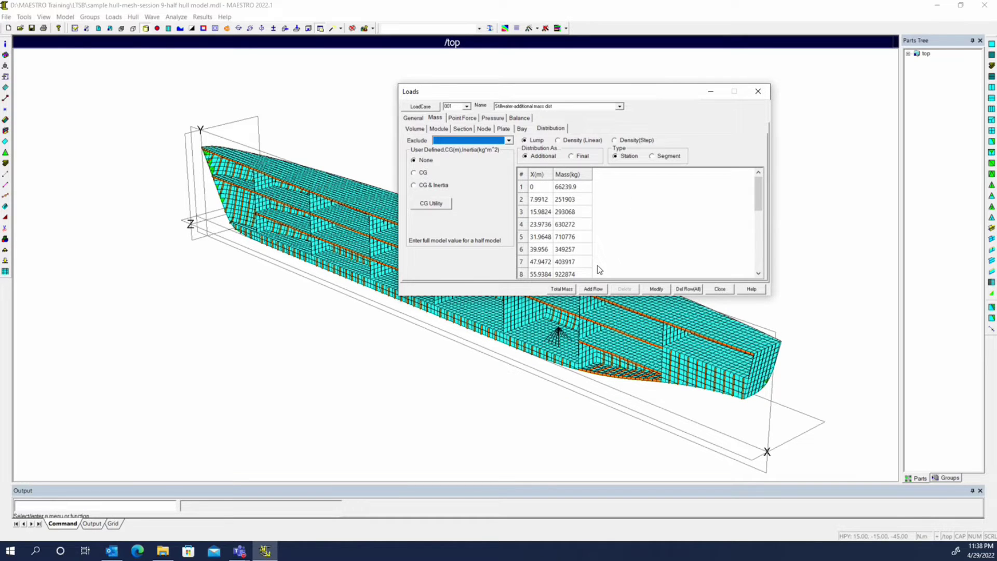
# Show the Groups tree with the volume tanks and the node group's engine expanded
pyautogui.click(949, 477)
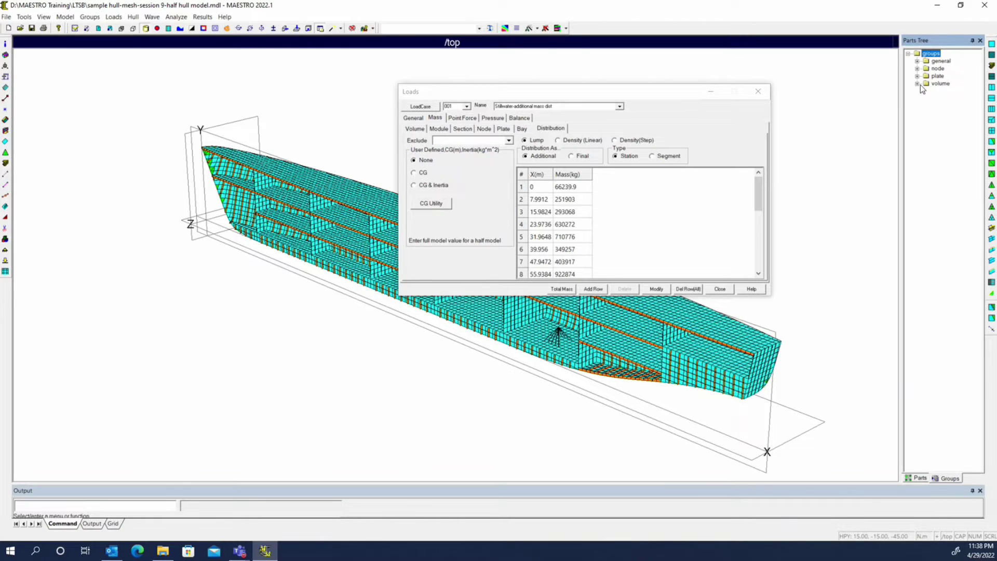
pyautogui.click(918, 83)
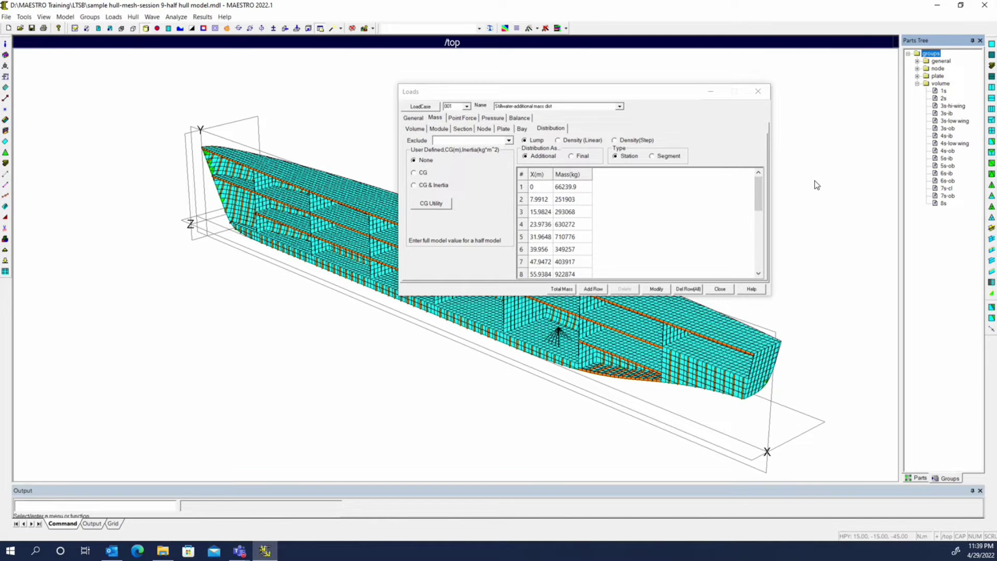
pyautogui.click(917, 68)
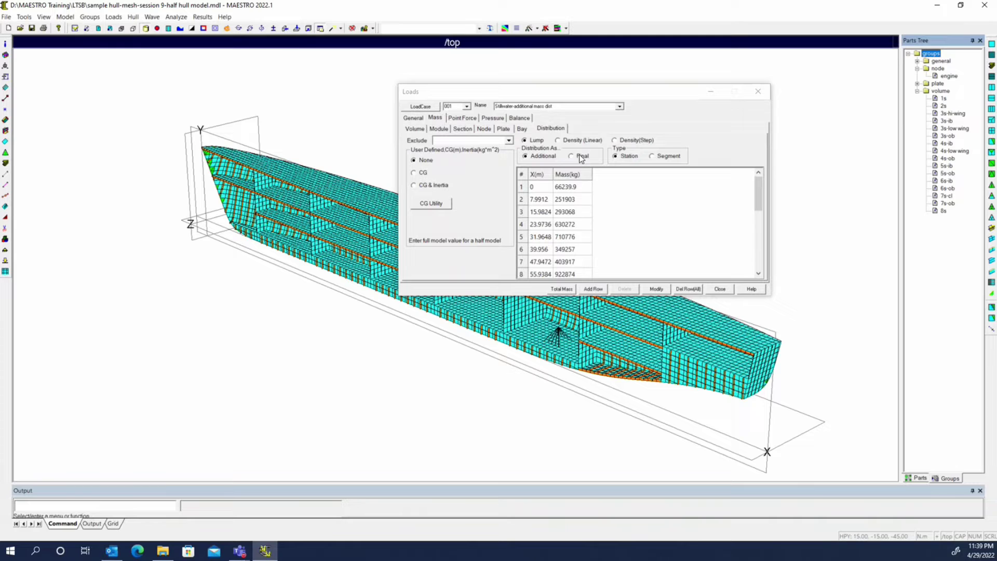
# Bring the Loads dialog back to load case 002's final mass distribution and reposition it
pyautogui.click(561, 114)
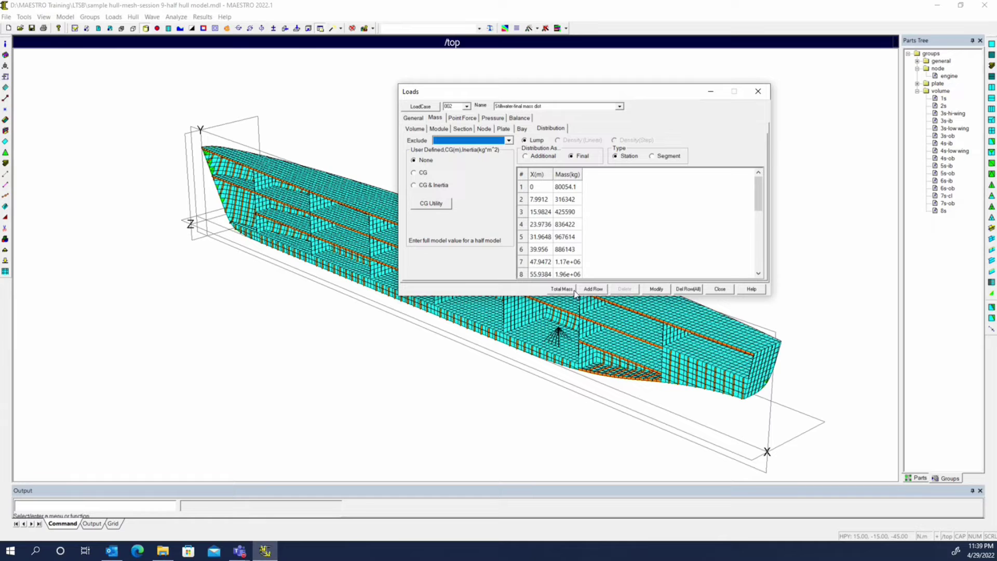
pyautogui.moveTo(610, 97); pyautogui.dragTo(615, 38)
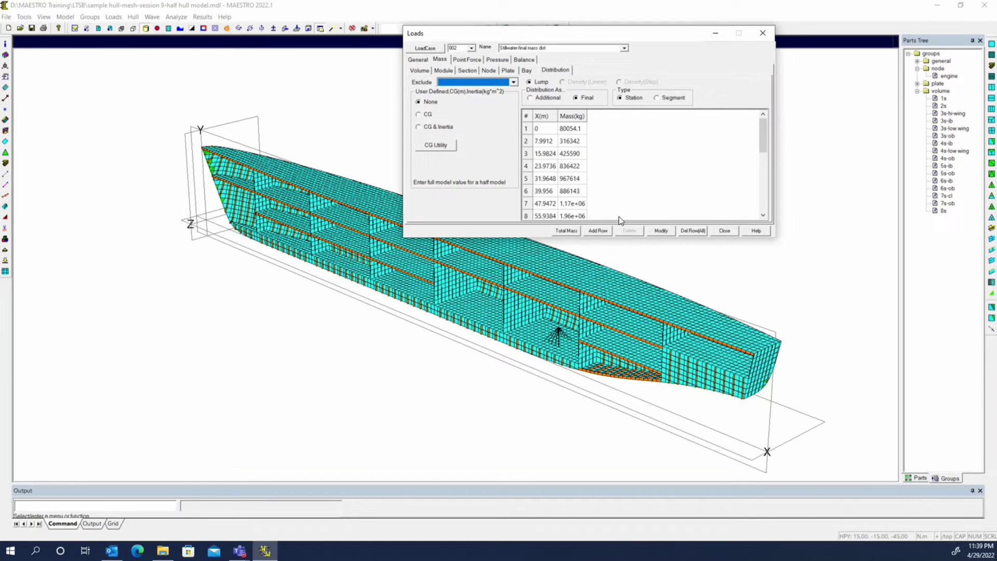
pyautogui.moveTo(447, 33); pyautogui.dragTo(412, 87)
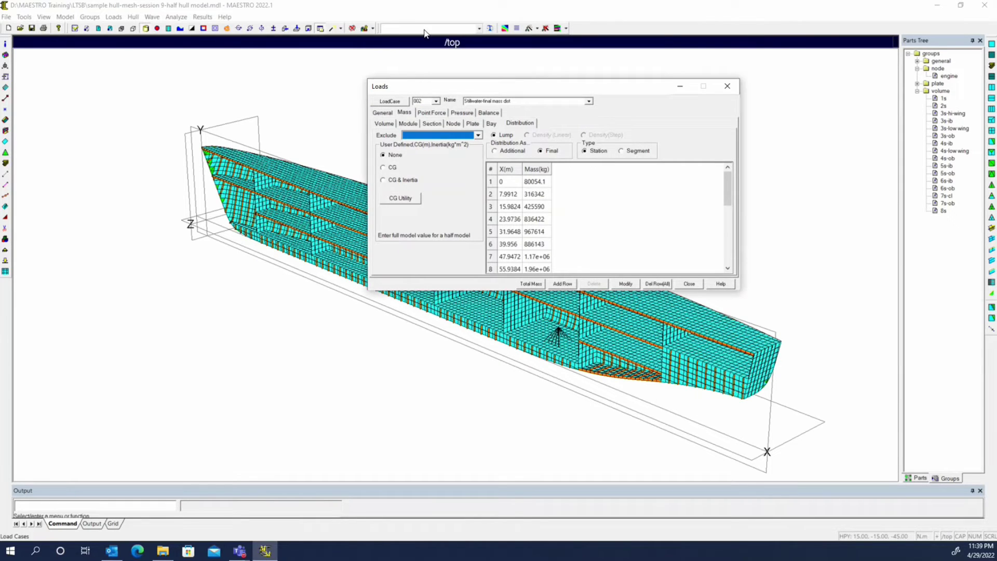
# Balance all load cases hydrostatically and view the GMT and GML results in the output
pyautogui.click(491, 28)
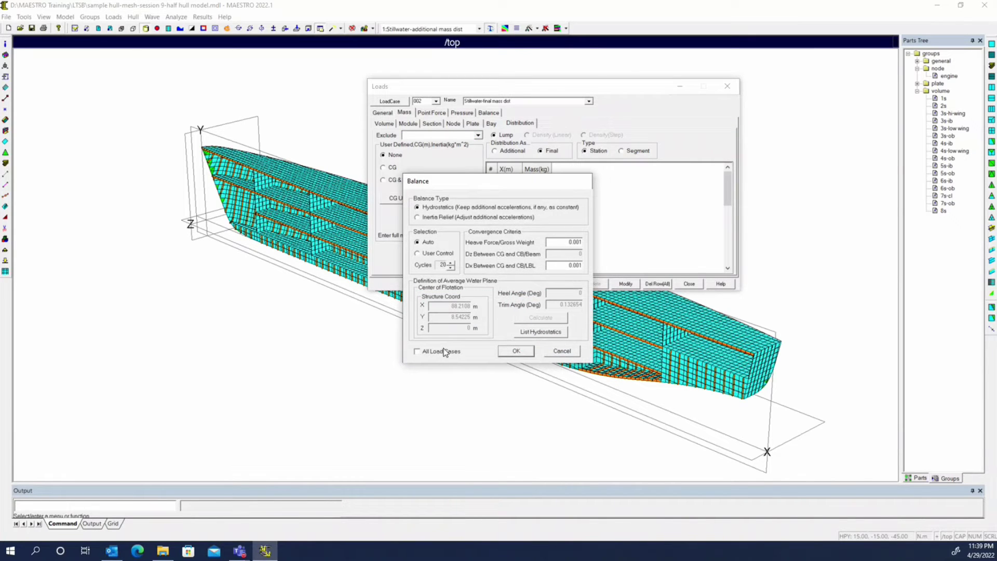
pyautogui.click(419, 352)
pyautogui.click(516, 351)
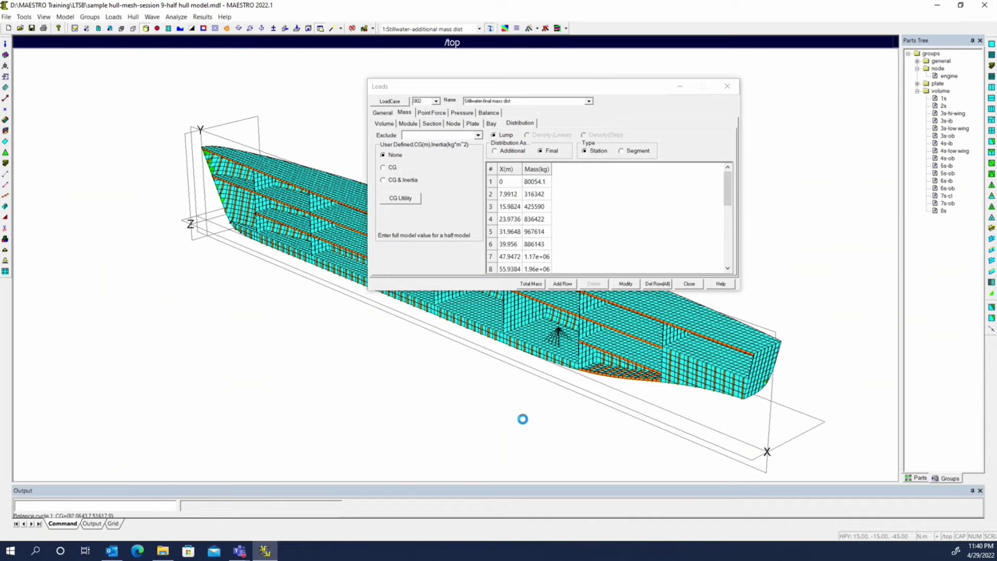
pyautogui.click(98, 525)
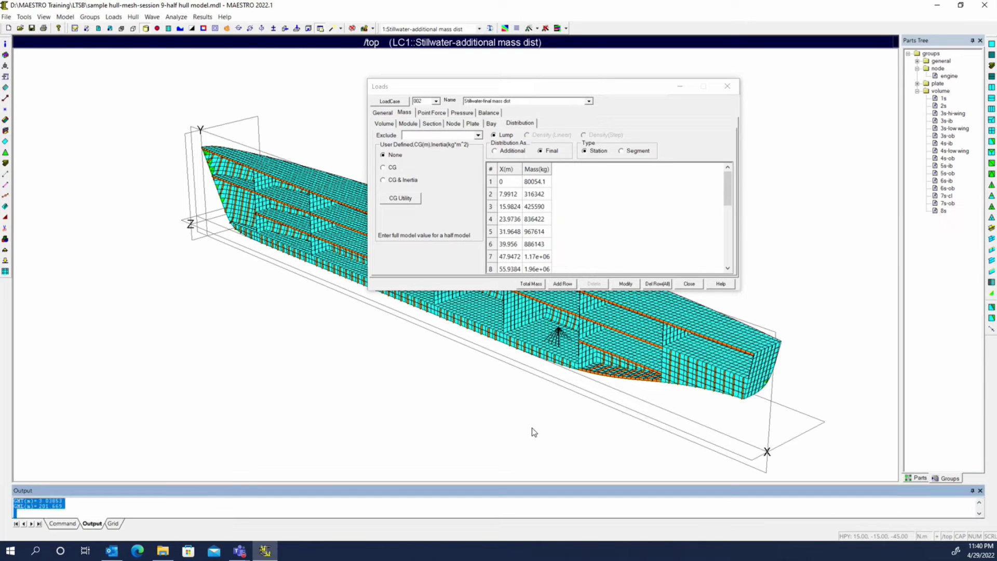
# Turn on the waterplane display on the hull for the additional mass load case
pyautogui.moveTo(581, 88); pyautogui.dragTo(782, 55)
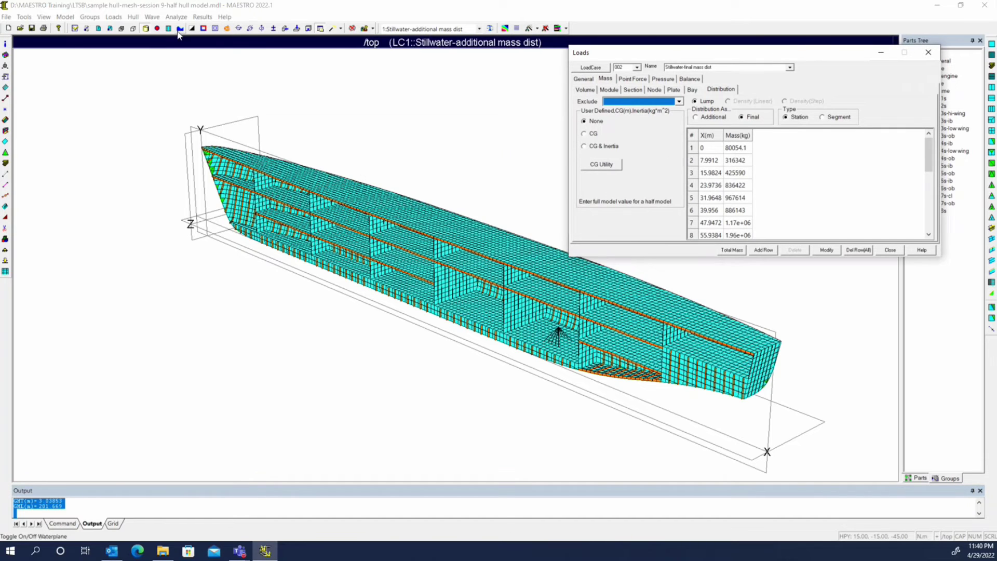
pyautogui.click(503, 30)
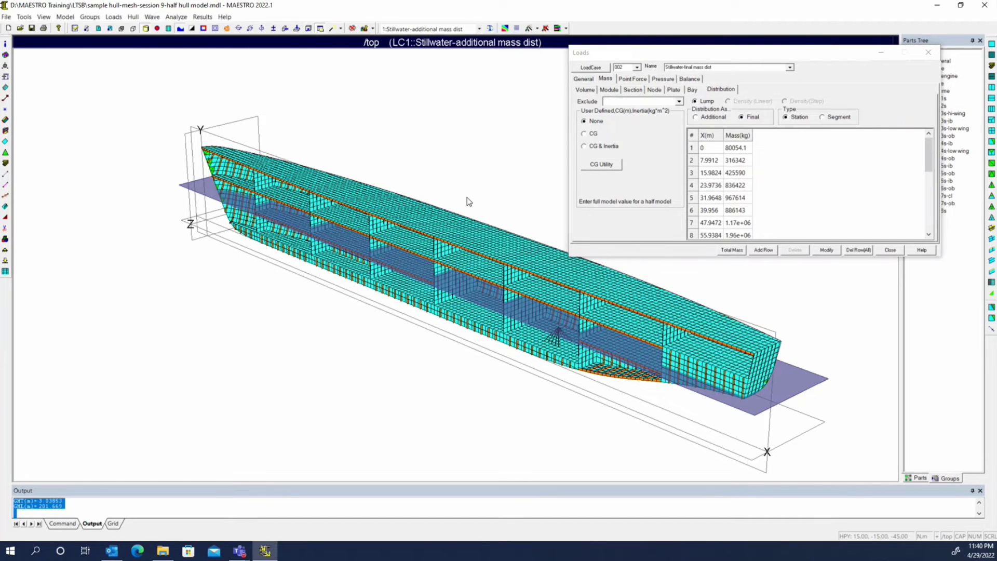
pyautogui.rightClick(454, 175)
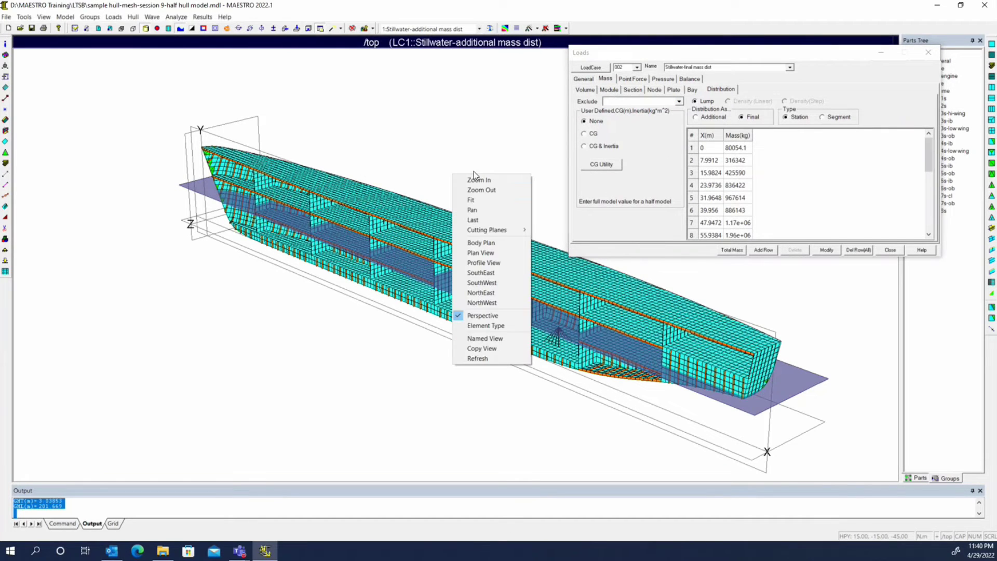
pyautogui.click(398, 396)
pyautogui.rightClick(396, 387)
pyautogui.click(465, 421)
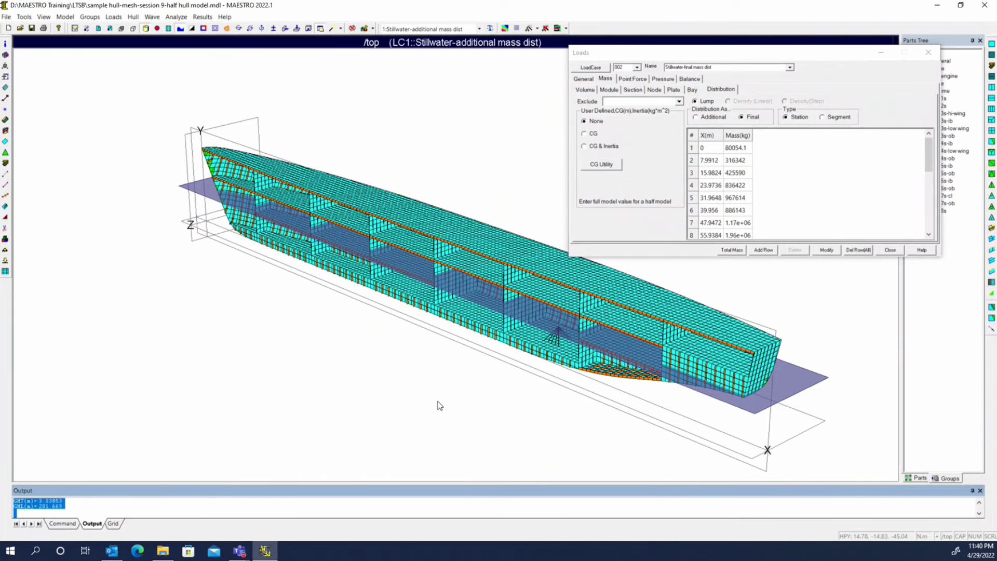
# Rotate the hull to a near side view and close the Loads dialog
pyautogui.moveTo(439, 405); pyautogui.dragTo(526, 396)
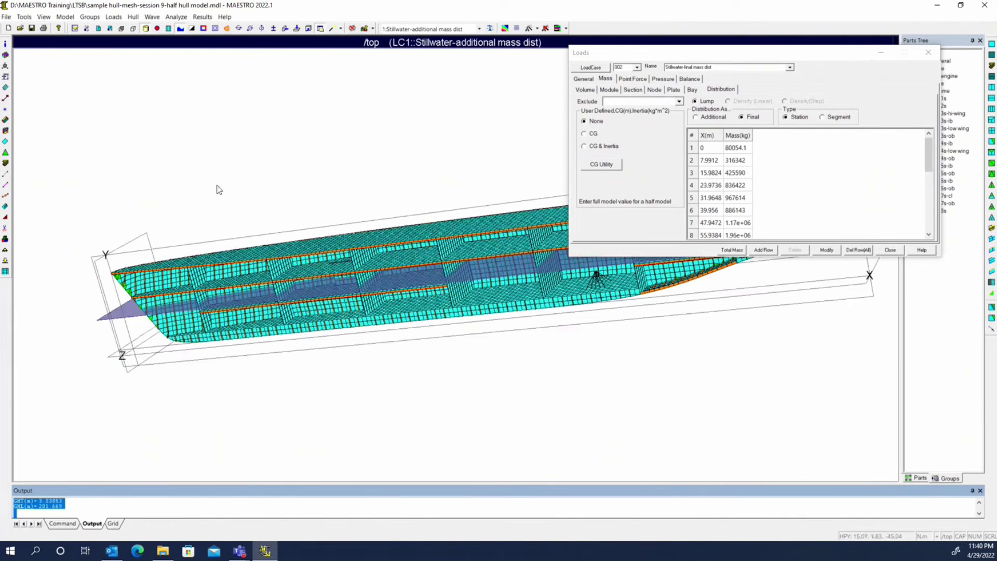
pyautogui.moveTo(216, 189); pyautogui.dragTo(661, 125)
pyautogui.moveTo(656, 52); pyautogui.dragTo(626, 29)
pyautogui.click(898, 28)
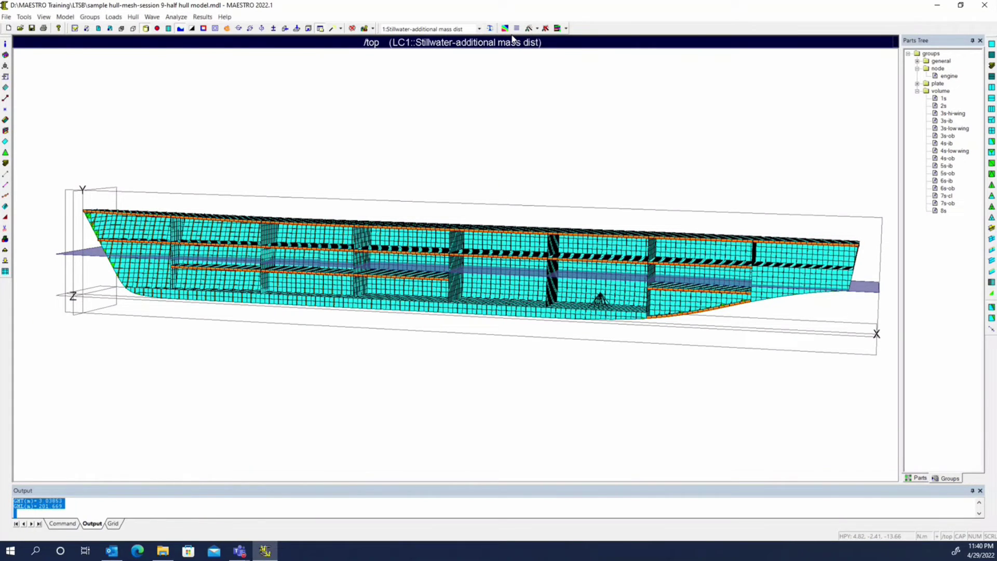
# Display the Stillwater-sagging load case on the hull and refresh the view
pyautogui.click(478, 29)
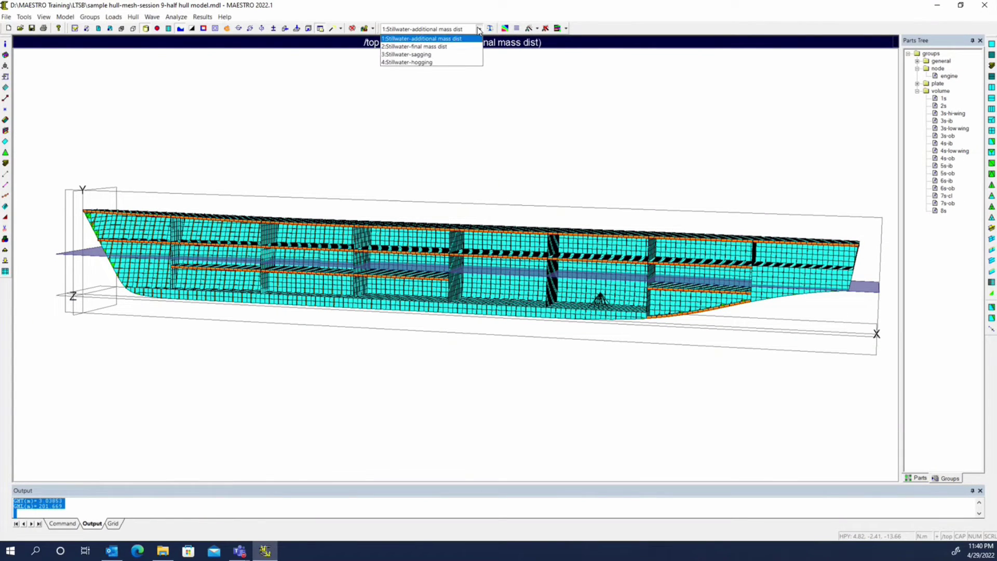
pyautogui.click(465, 46)
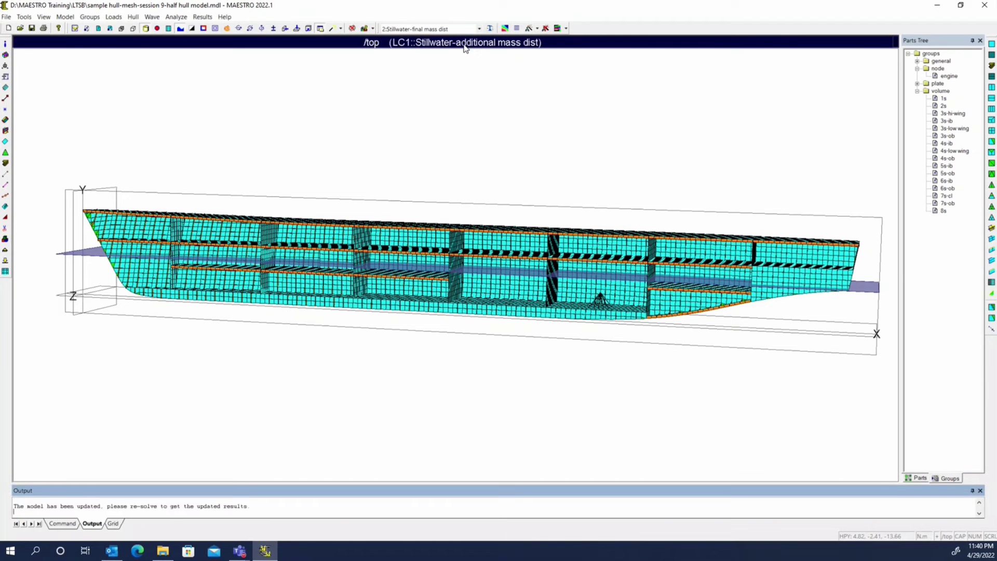
pyautogui.click(464, 29)
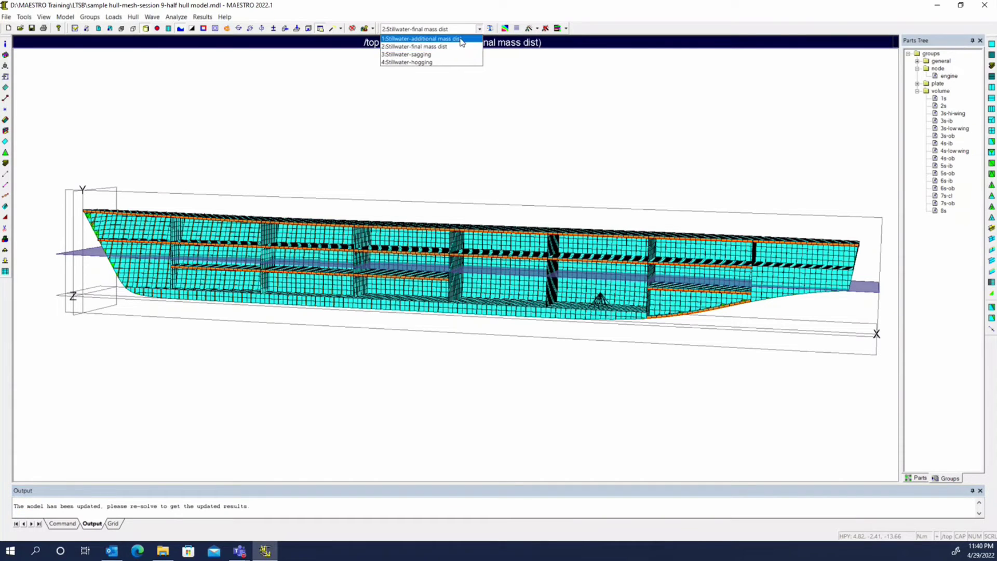
pyautogui.click(462, 39)
pyautogui.click(464, 30)
pyautogui.click(460, 54)
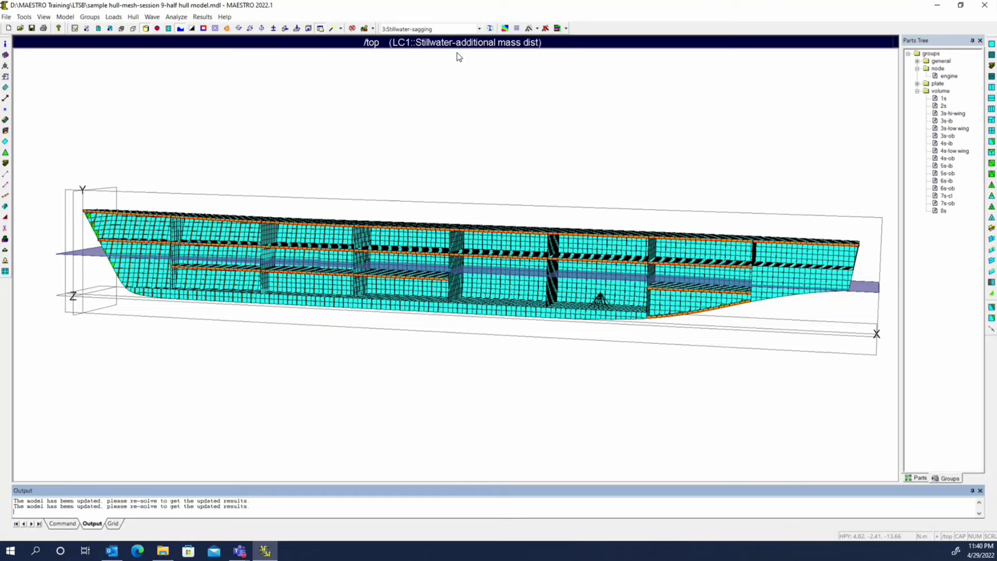
pyautogui.rightClick(465, 129)
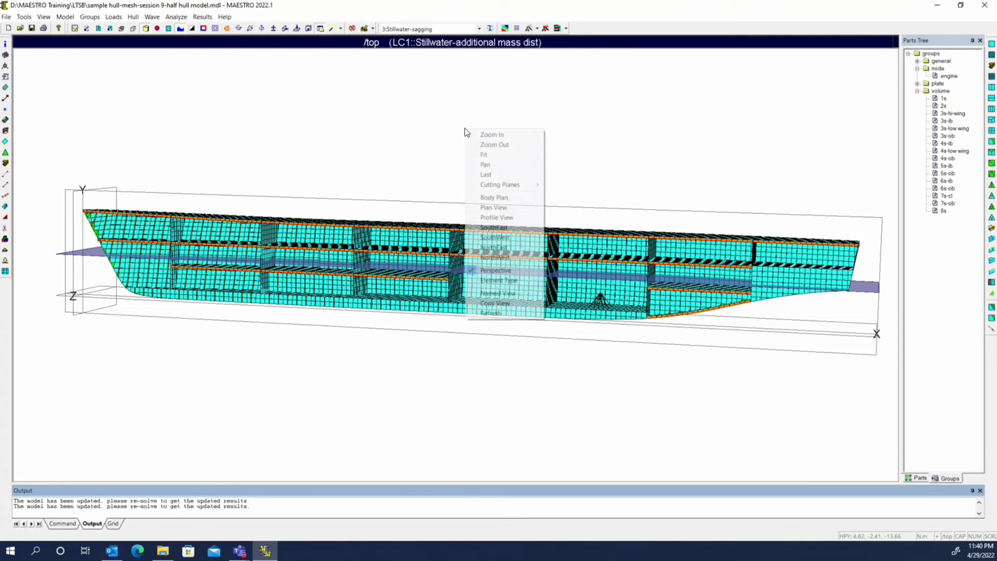
pyautogui.click(498, 312)
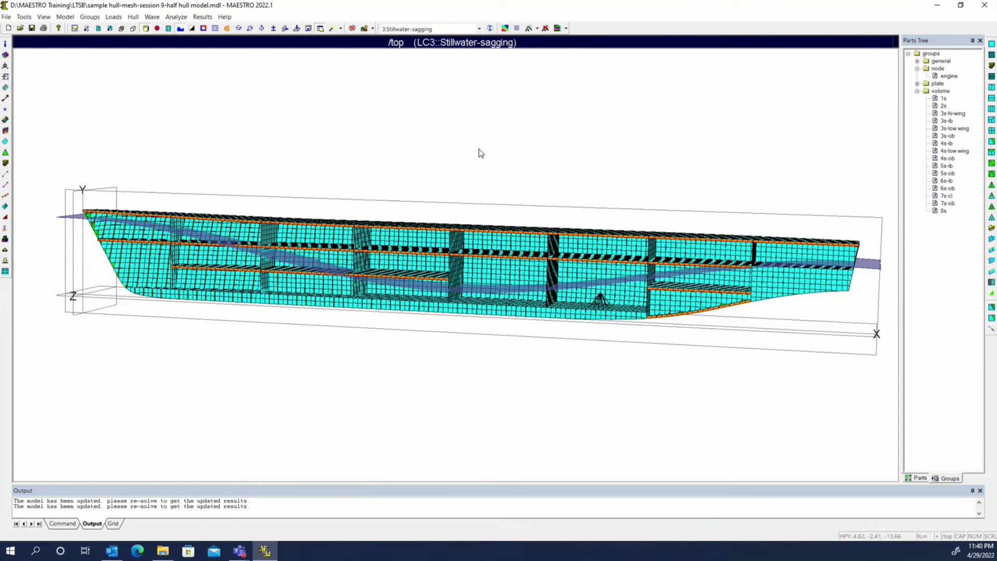
# Show Stillwater-additional, then Stillwater-final mass dist, refreshing the waterplane after each
pyautogui.click(441, 29)
pyautogui.click(442, 38)
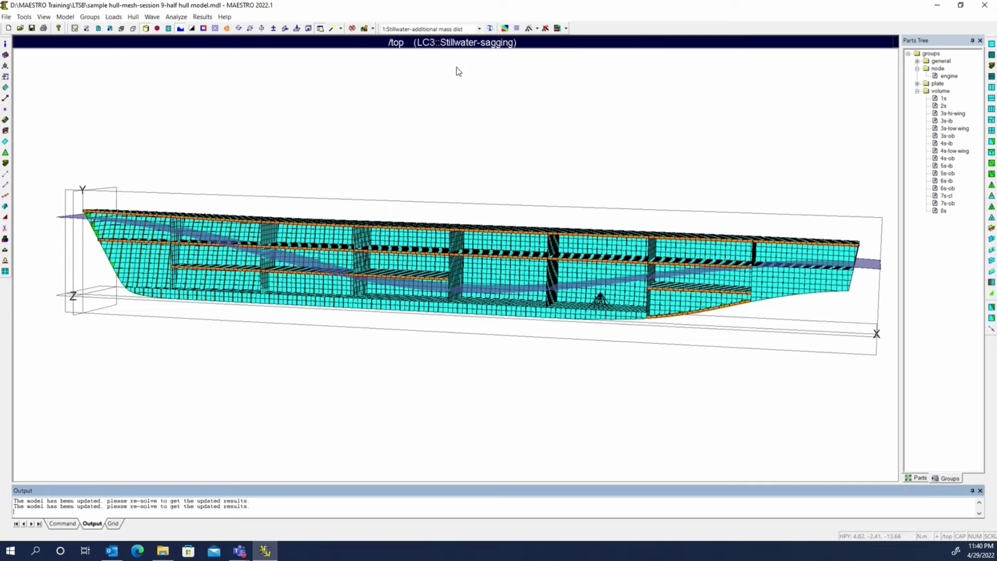
pyautogui.rightClick(475, 101)
pyautogui.click(518, 286)
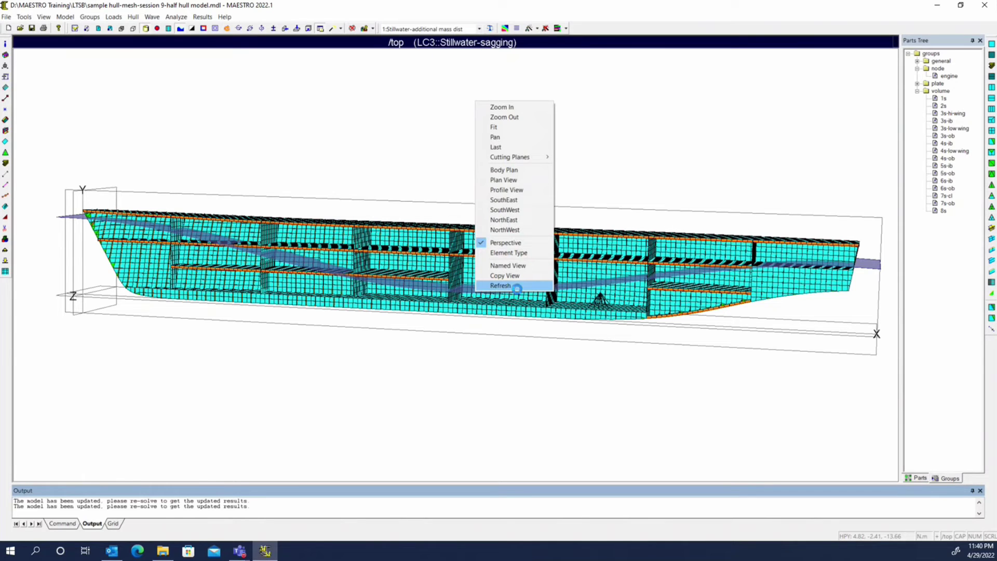
pyautogui.click(441, 29)
pyautogui.click(439, 48)
pyautogui.rightClick(494, 104)
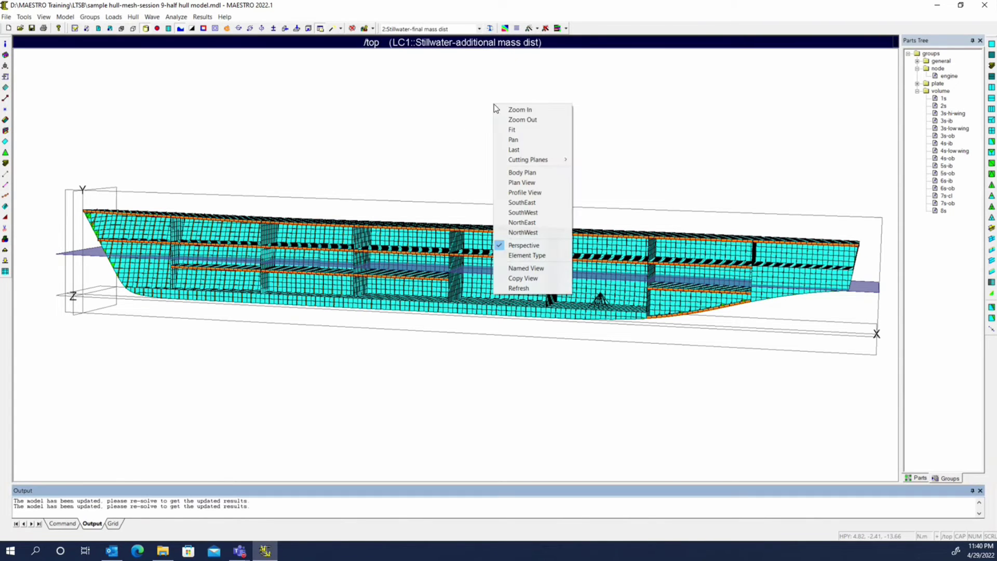
pyautogui.click(525, 289)
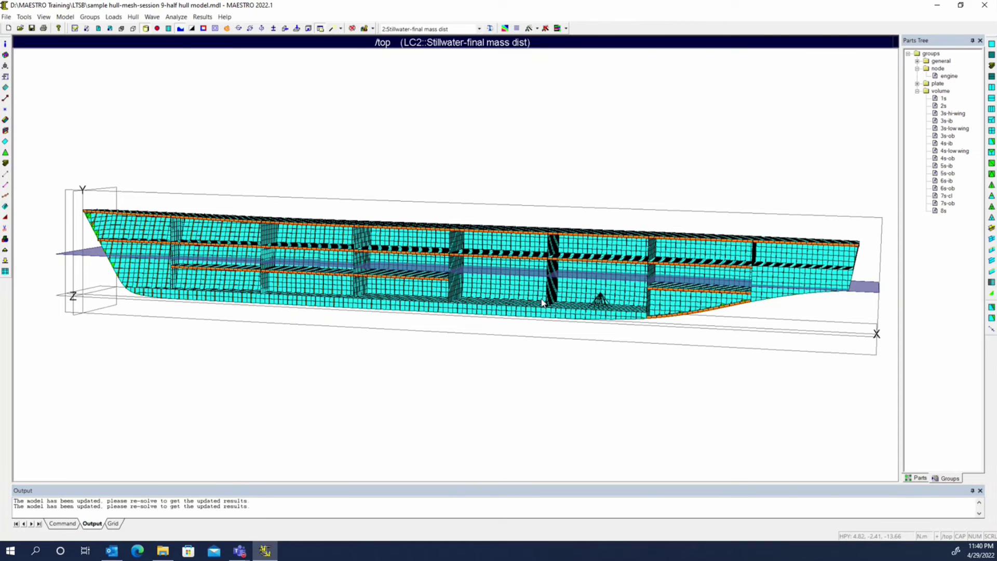
# Delete all volume tank masses from load case 002 and apply the change
pyautogui.click(5, 261)
pyautogui.moveTo(497, 145); pyautogui.dragTo(545, 80)
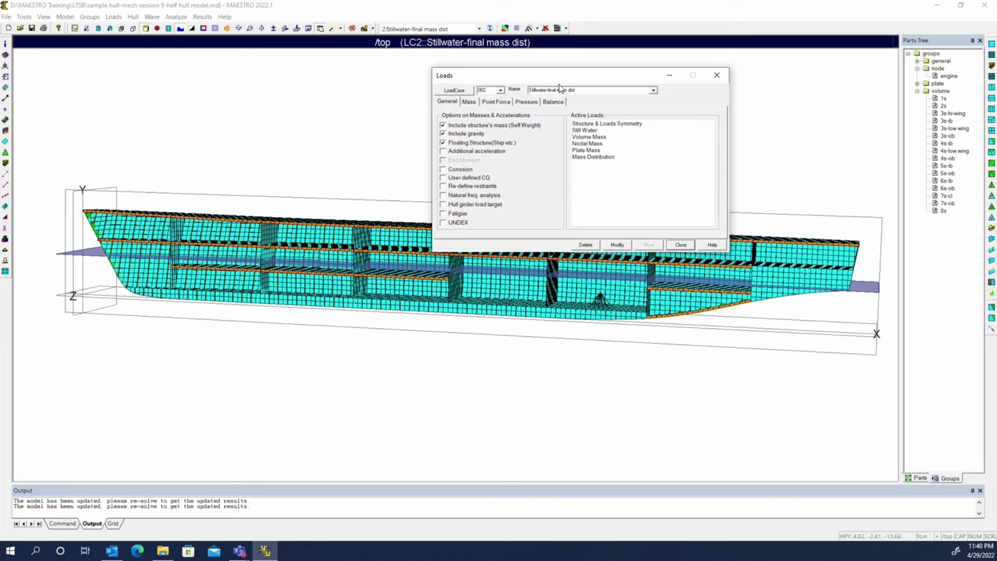
pyautogui.click(466, 102)
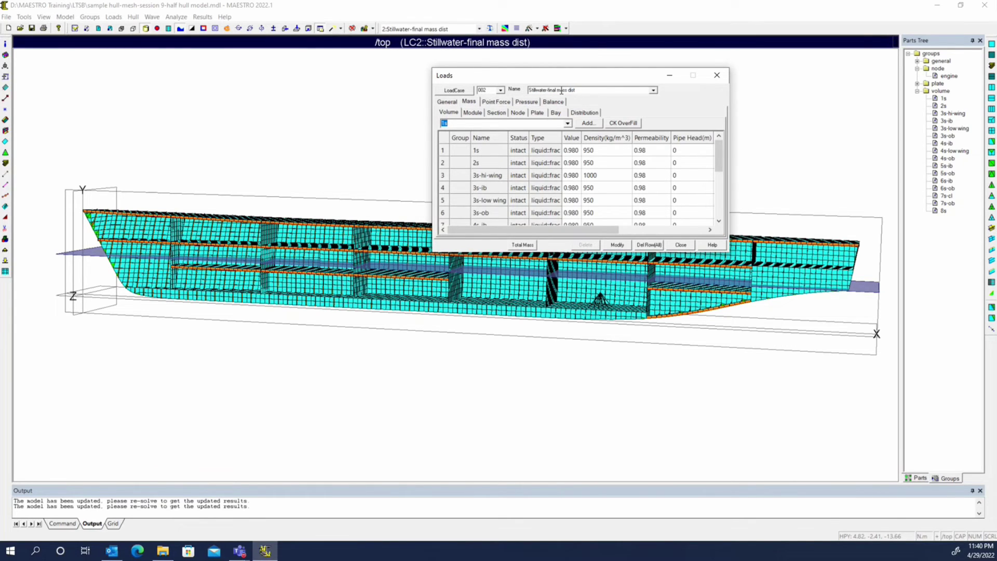
pyautogui.click(650, 245)
pyautogui.click(586, 191)
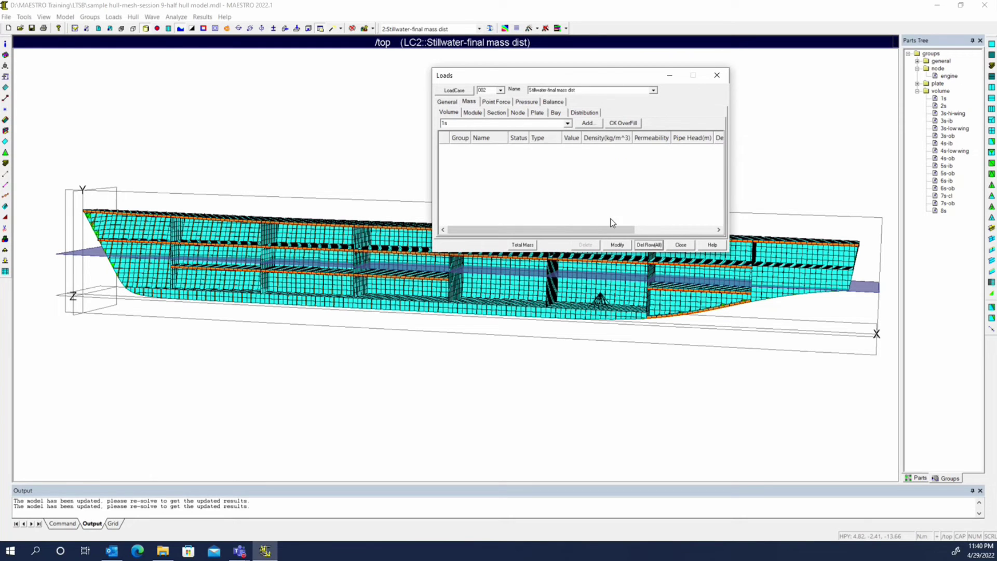
pyautogui.click(593, 89)
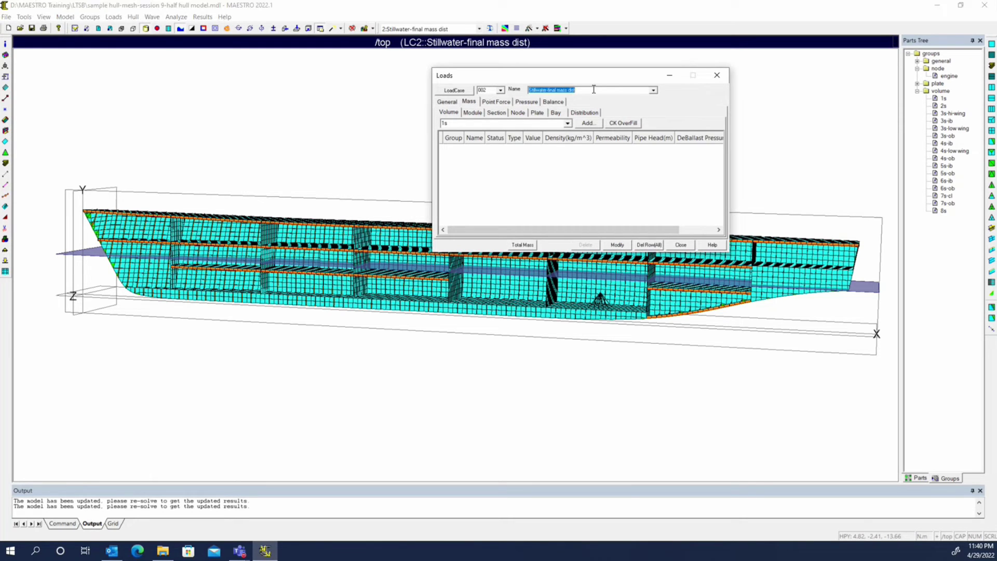
# Delete all volume tank masses from load case 001, Stillwater-additional mass dist, and apply
pyautogui.click(653, 90)
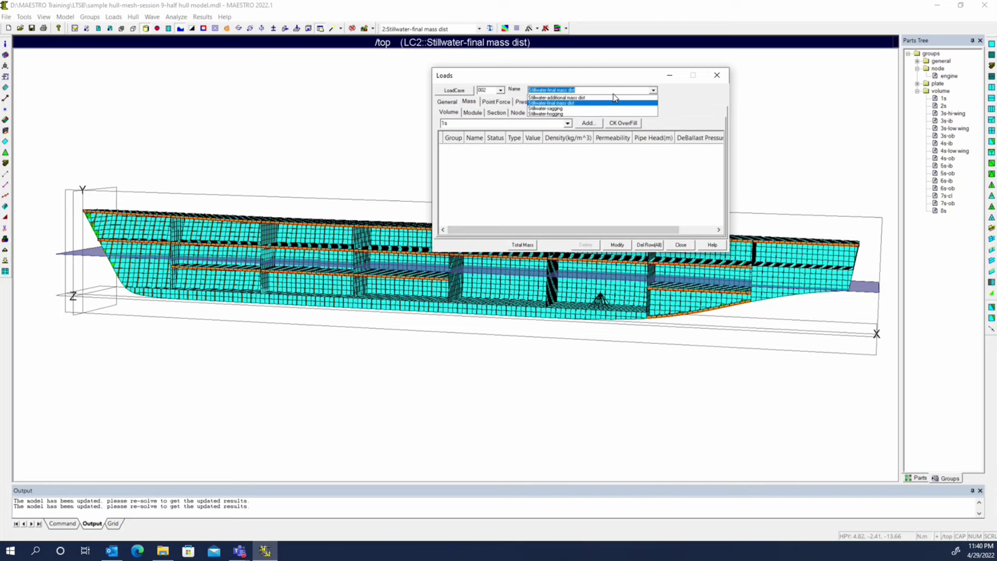
pyautogui.click(613, 97)
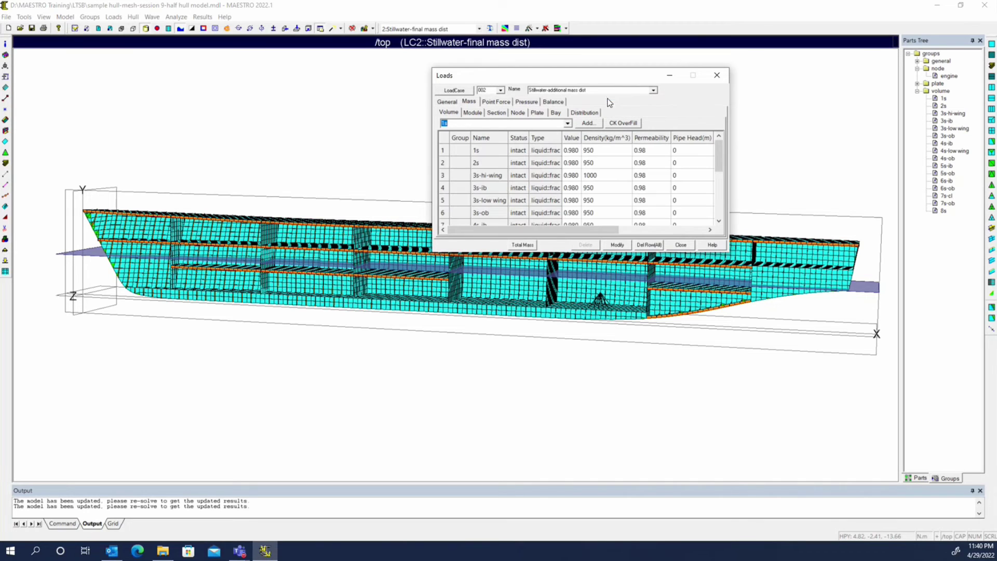
pyautogui.click(651, 245)
pyautogui.click(598, 193)
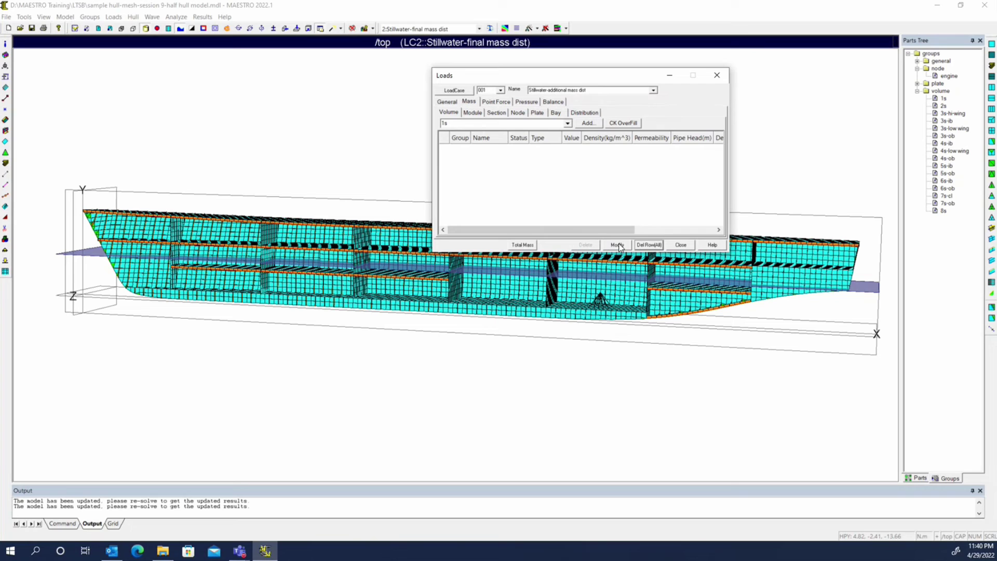
pyautogui.click(617, 245)
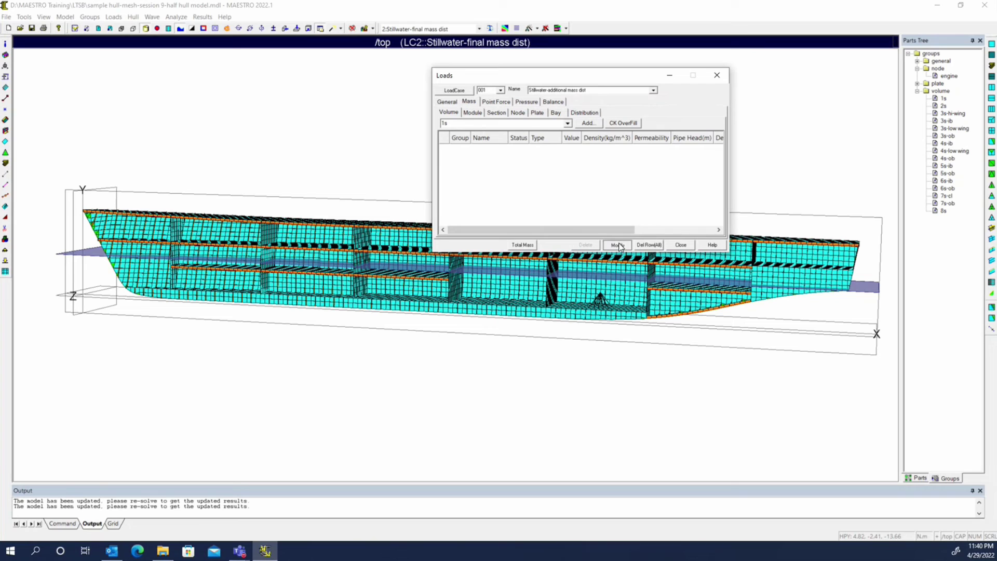
# Close Loads and rebalance all load cases, confirming re-balance for sagging and hogging
pyautogui.click(684, 248)
pyautogui.click(490, 28)
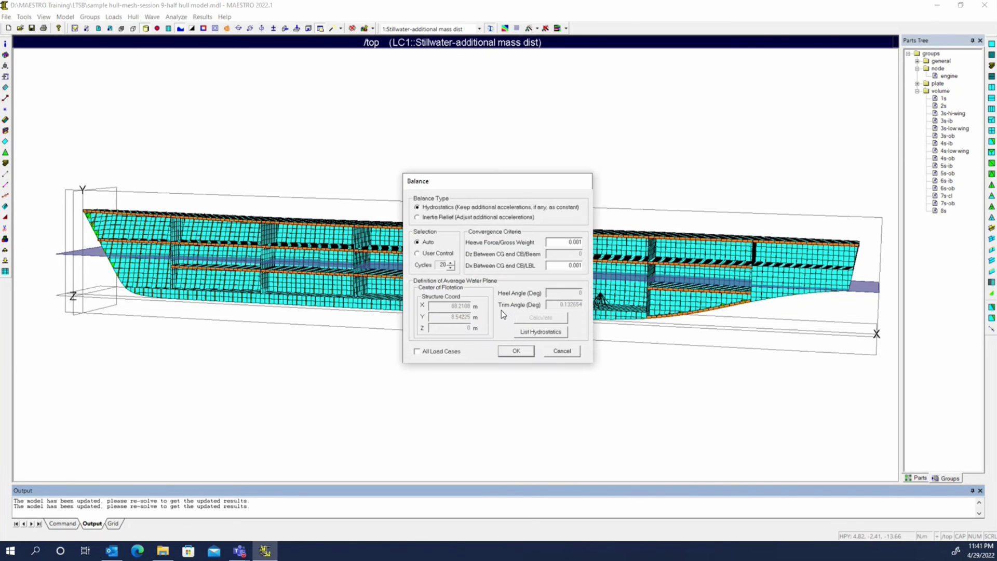
pyautogui.click(446, 353)
pyautogui.click(510, 349)
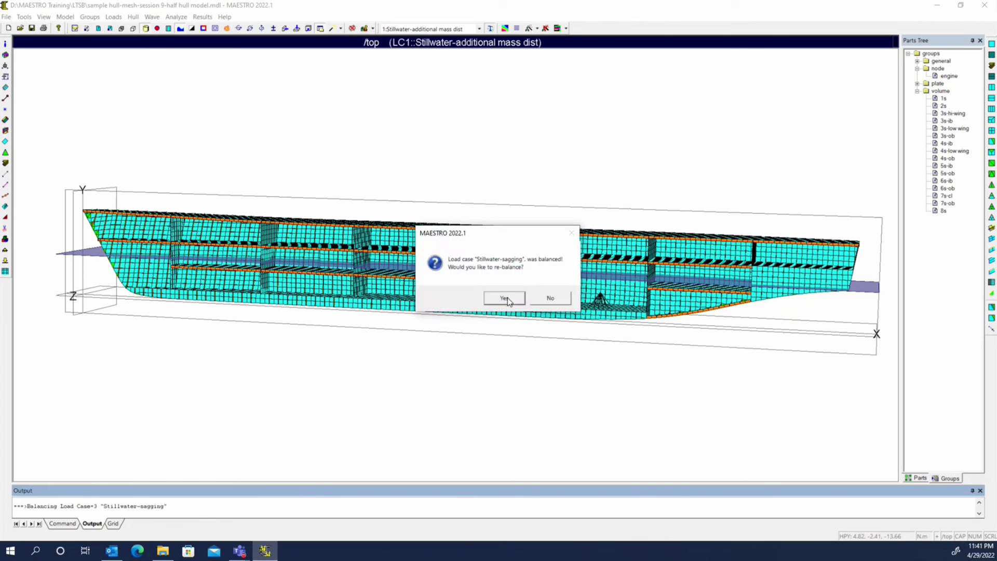
pyautogui.click(509, 298)
pyautogui.click(506, 298)
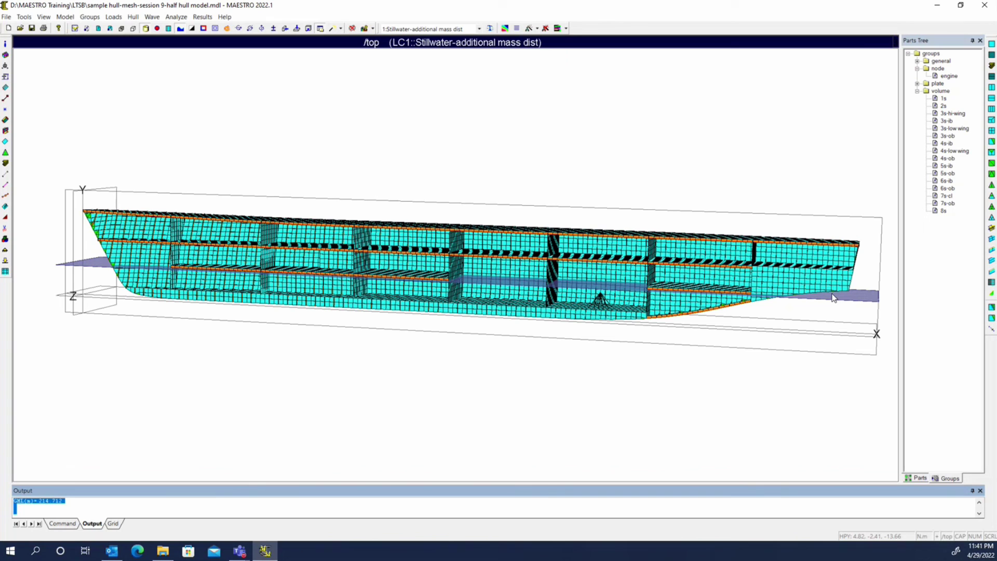
# Show load case 002 'Stillwater-final mass dist' on the hull and refresh to see its rebalanced waterplane
pyautogui.moveTo(819, 298); pyautogui.dragTo(556, 189)
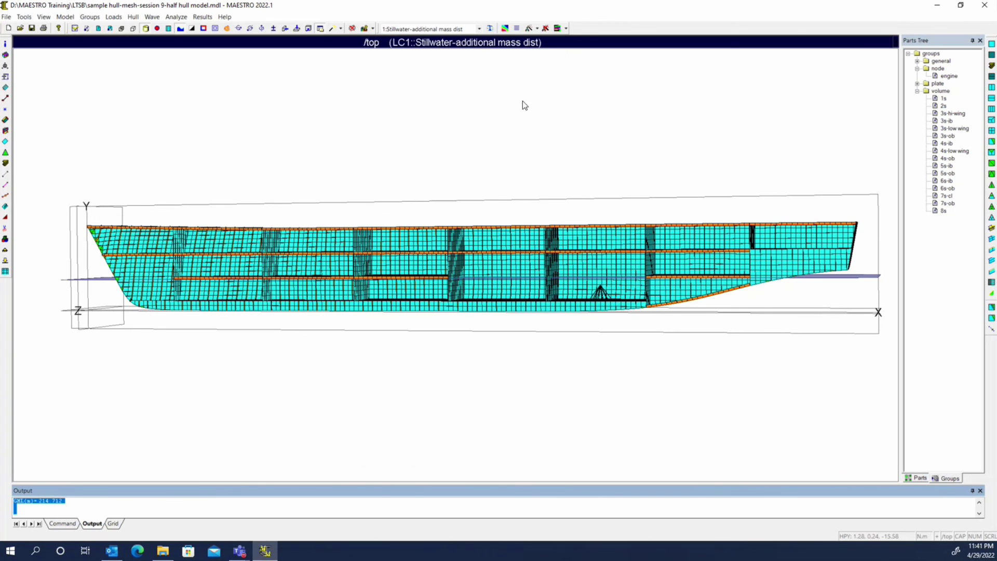
pyautogui.click(457, 29)
pyautogui.click(448, 45)
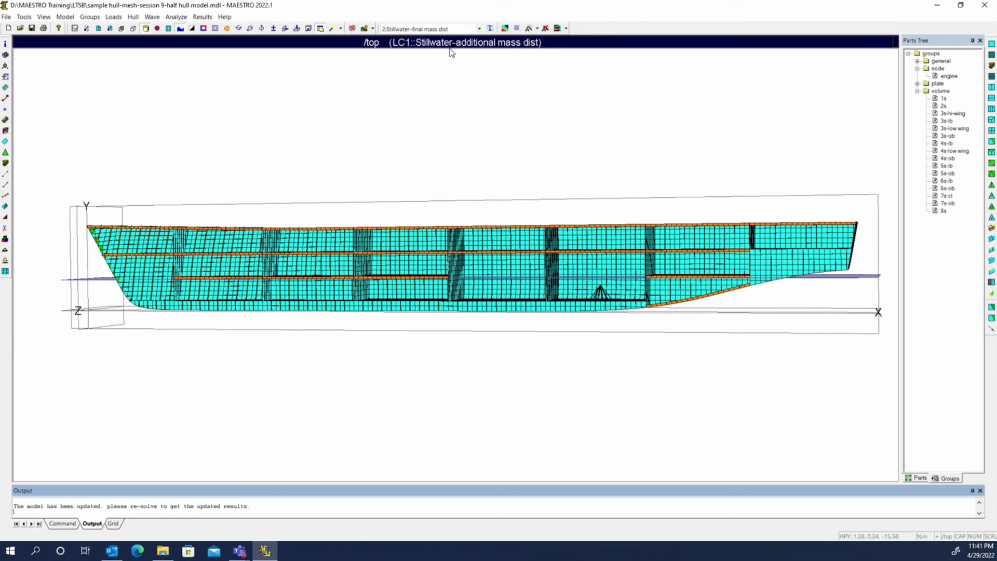
pyautogui.rightClick(483, 157)
pyautogui.click(534, 341)
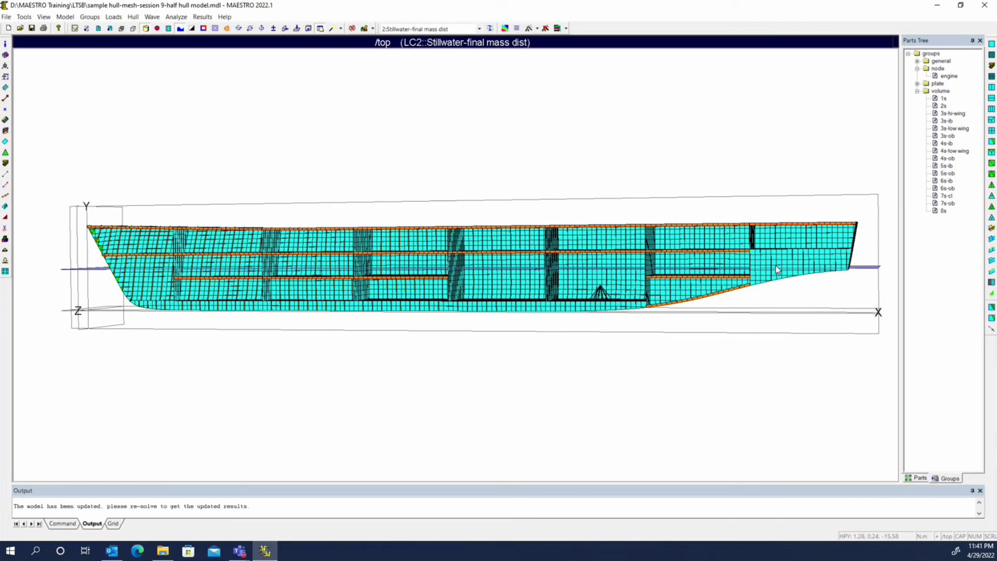
pyautogui.moveTo(841, 291); pyautogui.dragTo(407, 259)
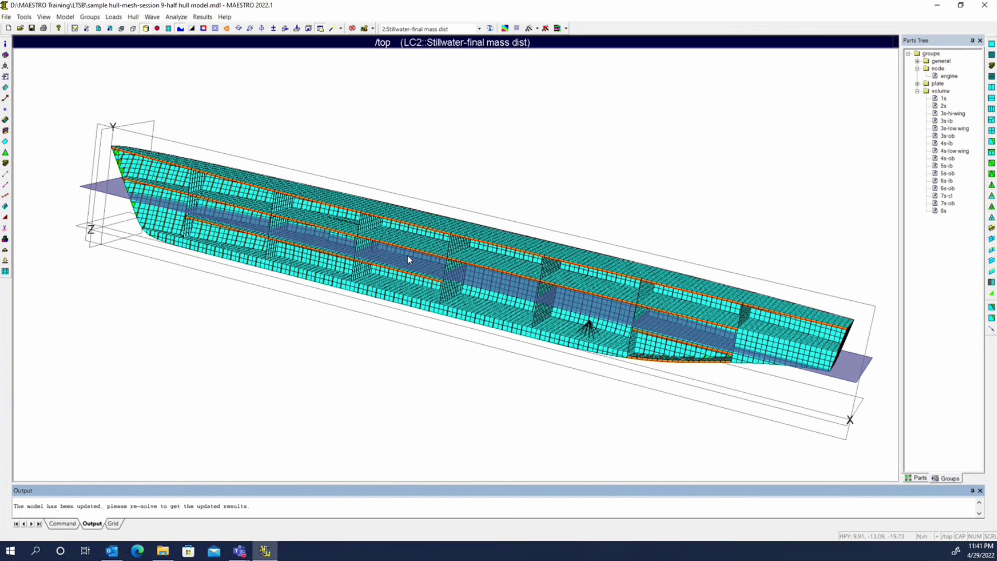